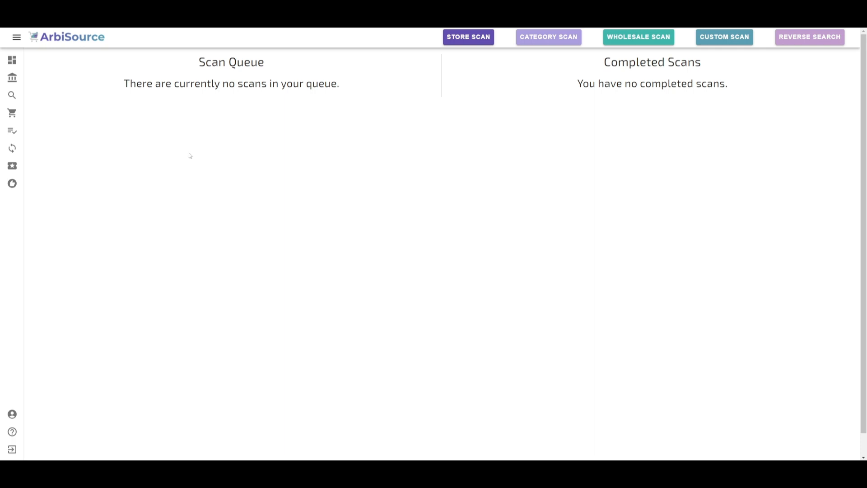
# Begin a new store scan, toggle store logos on and off, and focus the store search.
pyautogui.click(474, 40)
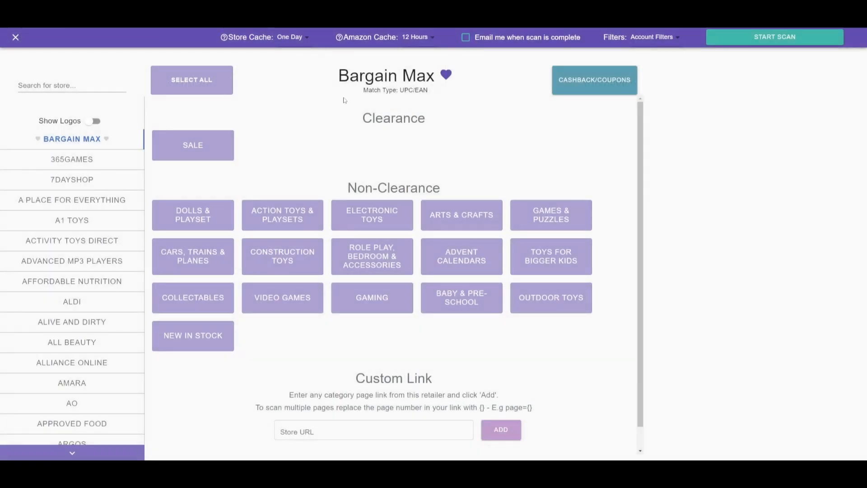
pyautogui.scroll(-1, 107, 181)
pyautogui.scroll(-3, 107, 182)
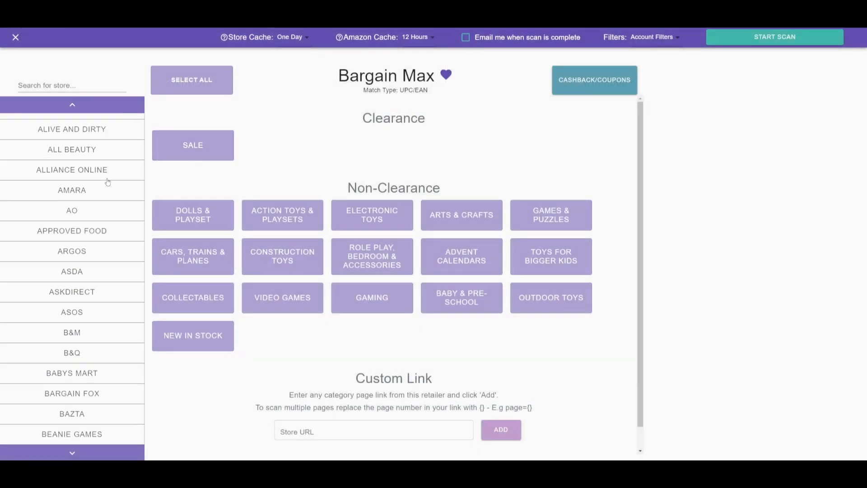
pyautogui.scroll(-2, 107, 181)
pyautogui.scroll(-3, 107, 182)
pyautogui.scroll(5, 107, 181)
pyautogui.scroll(3, 107, 182)
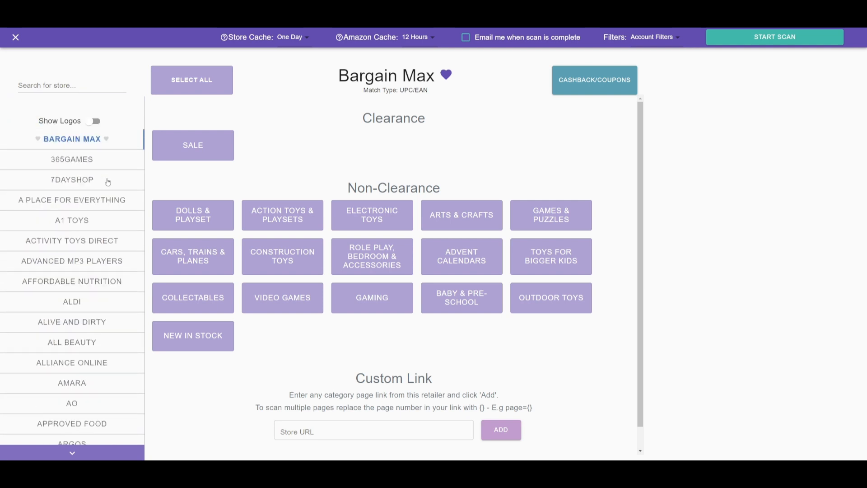
pyautogui.click(97, 121)
pyautogui.click(59, 120)
pyautogui.click(80, 84)
pyautogui.write('ent')
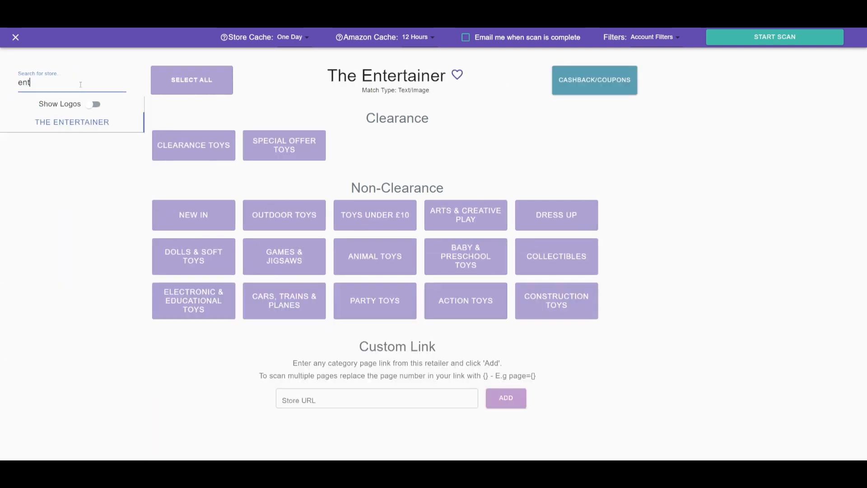
pyautogui.write('er')
# Choose The Entertainer, select all its categories, then clear the selection.
pyautogui.click(80, 127)
pyautogui.click(206, 90)
pyautogui.click(206, 91)
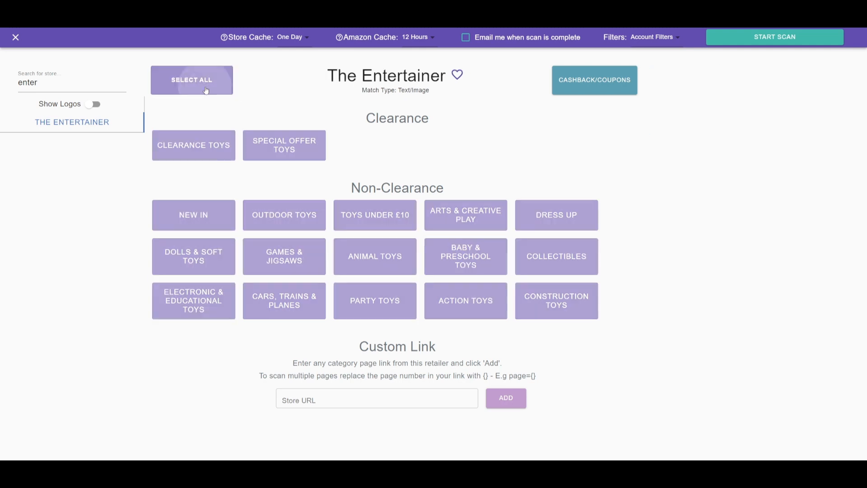
# Choose New In, Outdoor Toys, Games & Jigsaws and Animal Toys, then start a custom category link.
pyautogui.click(215, 213)
pyautogui.click(288, 225)
pyautogui.click(298, 256)
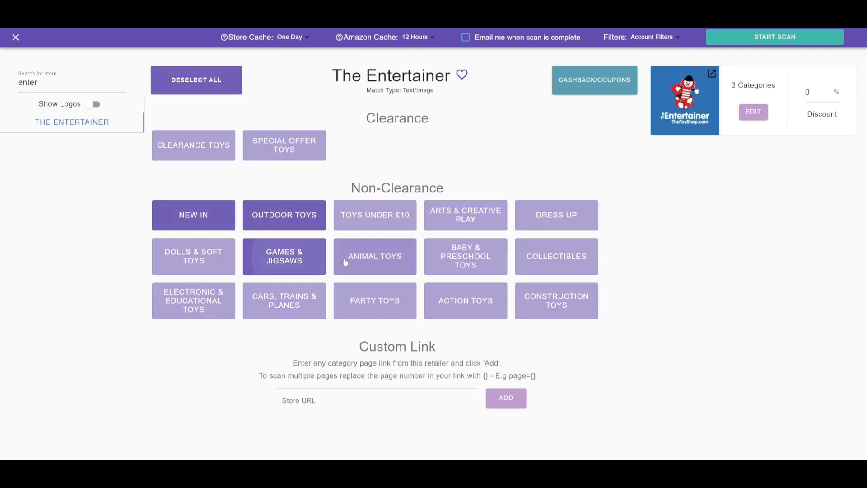
pyautogui.click(345, 263)
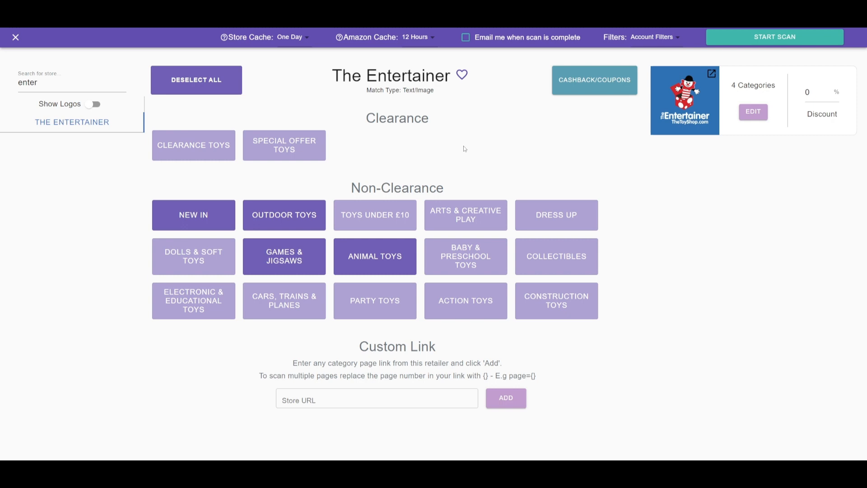
pyautogui.click(367, 402)
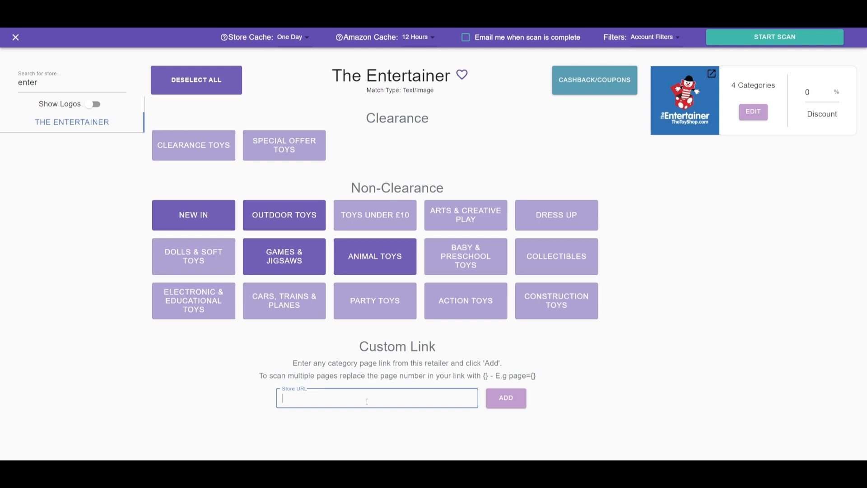
# Abandon the custom link, favourite The Entertainer, clear the search and reopen its categories.
pyautogui.click(462, 155)
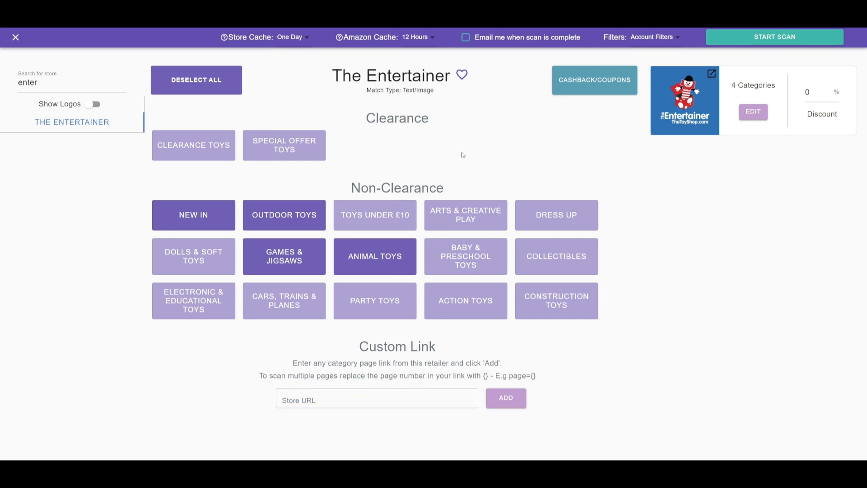
pyautogui.click(464, 77)
pyautogui.doubleClick(85, 82)
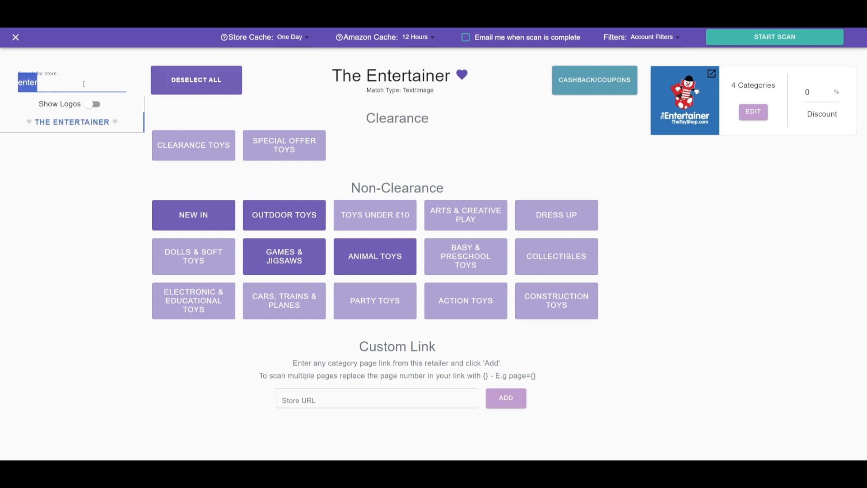
pyautogui.press('BackSpace')
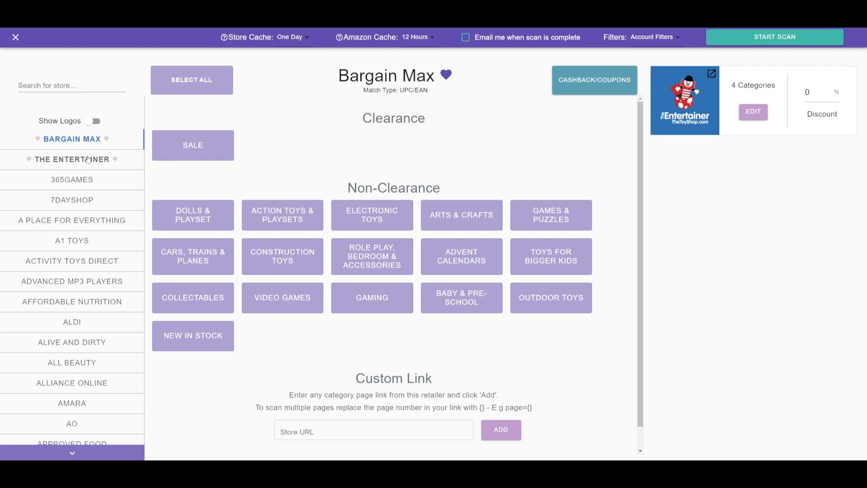
pyautogui.click(88, 159)
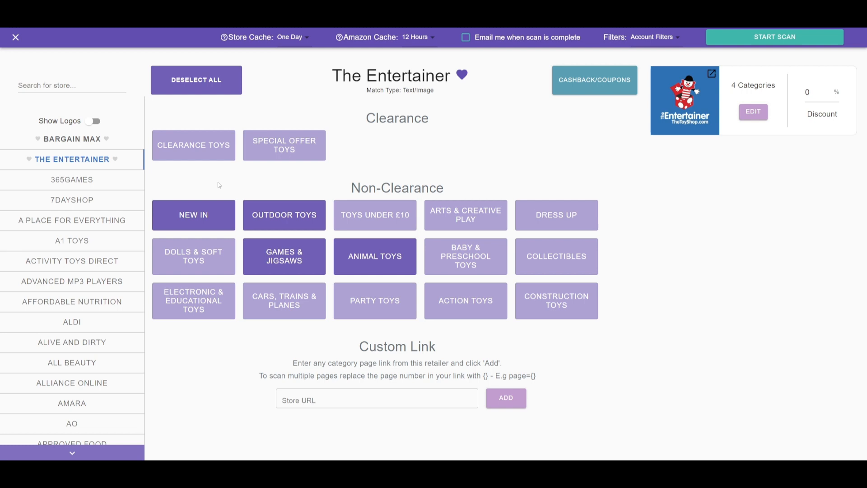
# Add 7DayShop with Batteries, Power & Chargers; Computer, Network & Wifi; and Gift Ideas.
pyautogui.click(71, 201)
pyautogui.click(203, 224)
pyautogui.click(274, 232)
pyautogui.click(366, 223)
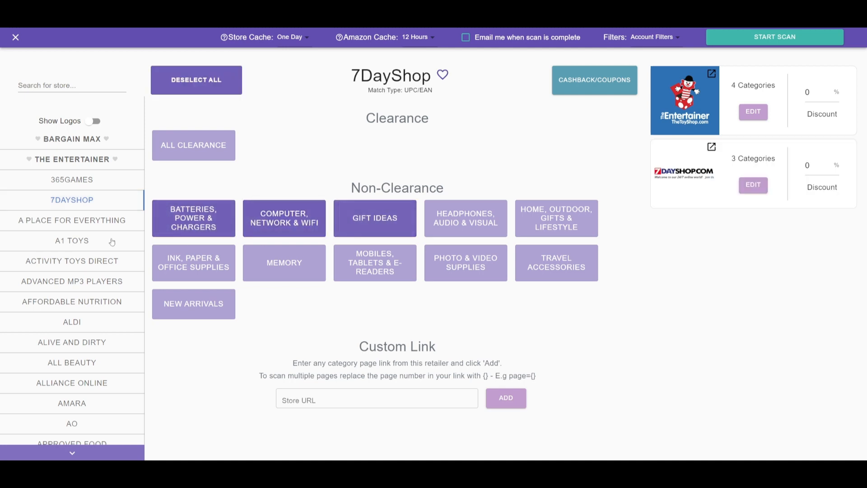
# Add A1 Toys with Toys, Comics and Baby & Pre-School, and drop Outdoor Toys from The Entertainer.
pyautogui.click(73, 241)
pyautogui.click(204, 220)
pyautogui.click(271, 220)
pyautogui.click(373, 218)
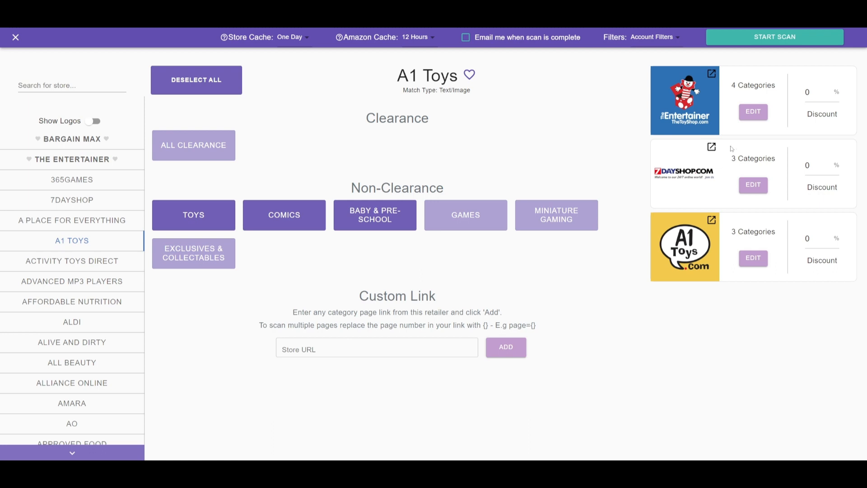
pyautogui.click(753, 116)
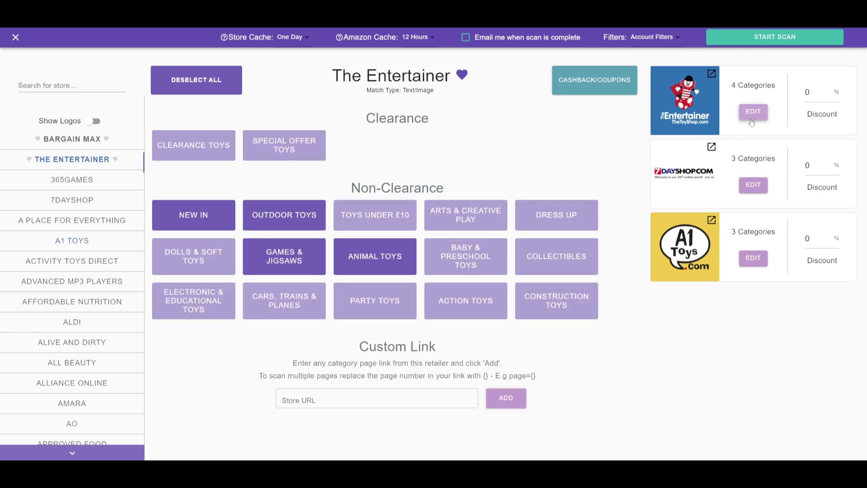
pyautogui.click(309, 214)
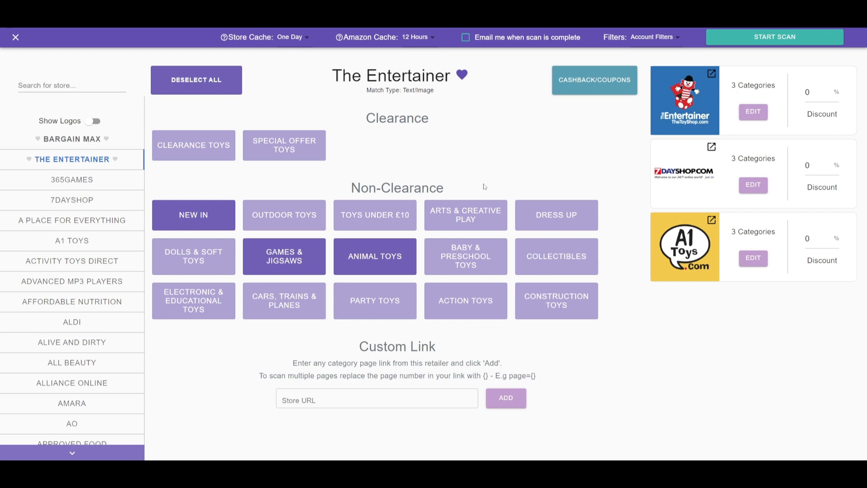
# Check The Entertainer's 10% Complete Savings cashback and set its Discount to 10.
pyautogui.click(586, 89)
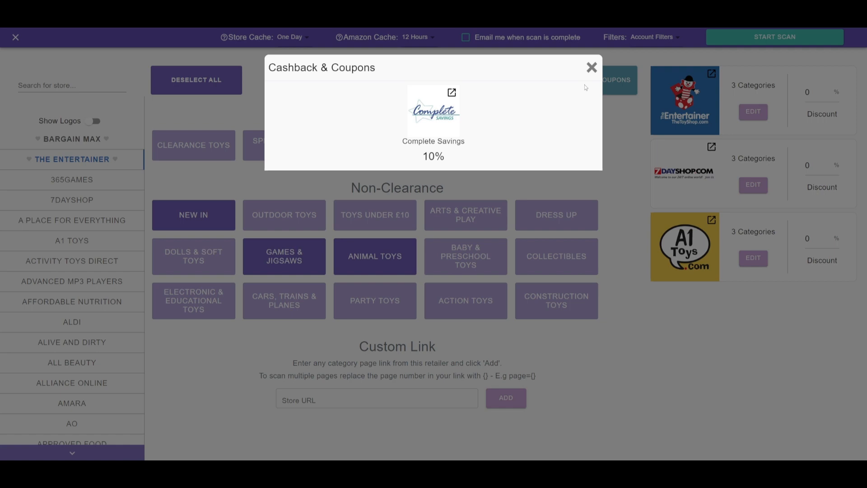
pyautogui.click(591, 68)
pyautogui.doubleClick(807, 92)
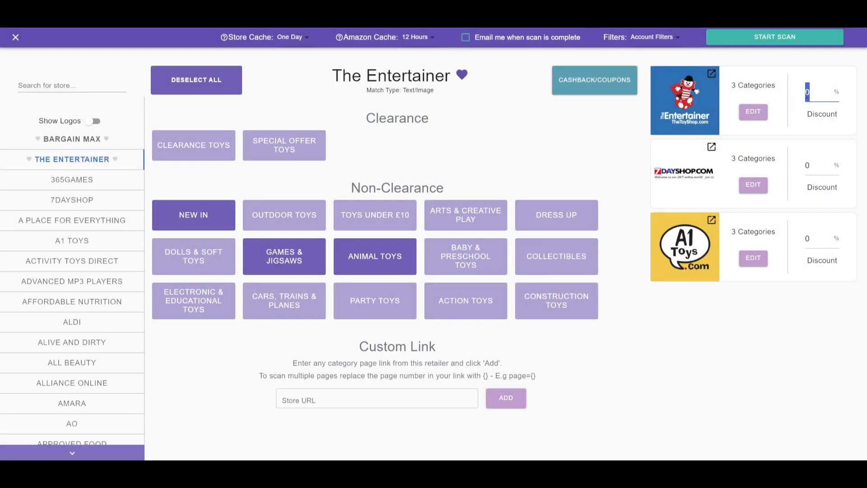
pyautogui.write('10')
pyautogui.click(521, 141)
pyautogui.click(303, 39)
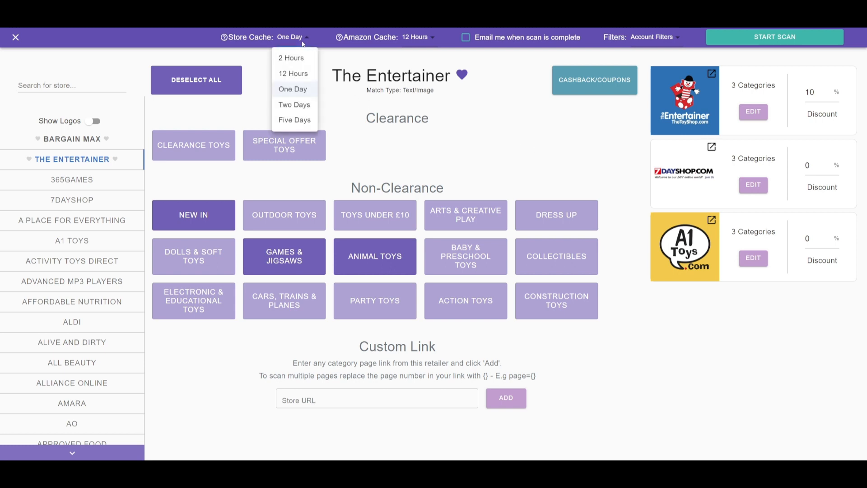
pyautogui.click(417, 38)
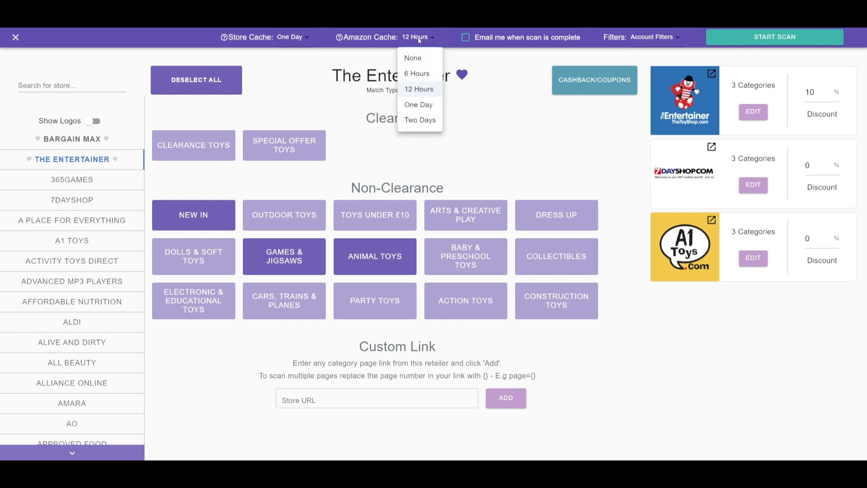
pyautogui.click(459, 58)
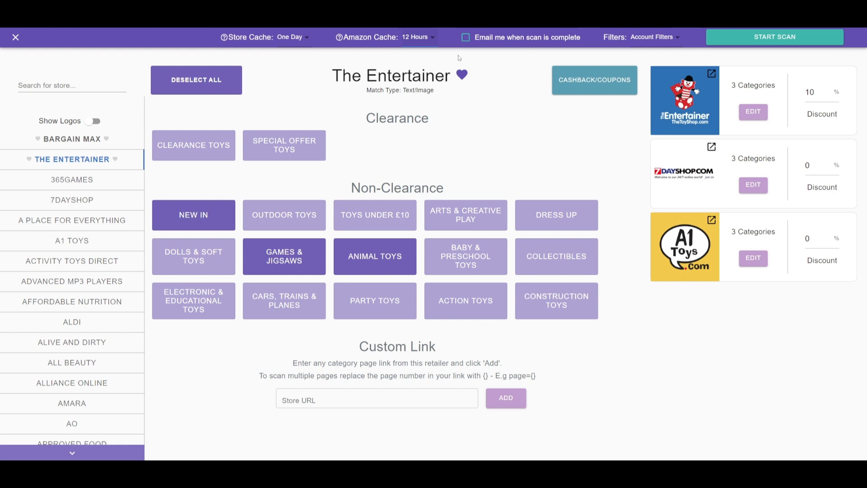
pyautogui.click(432, 45)
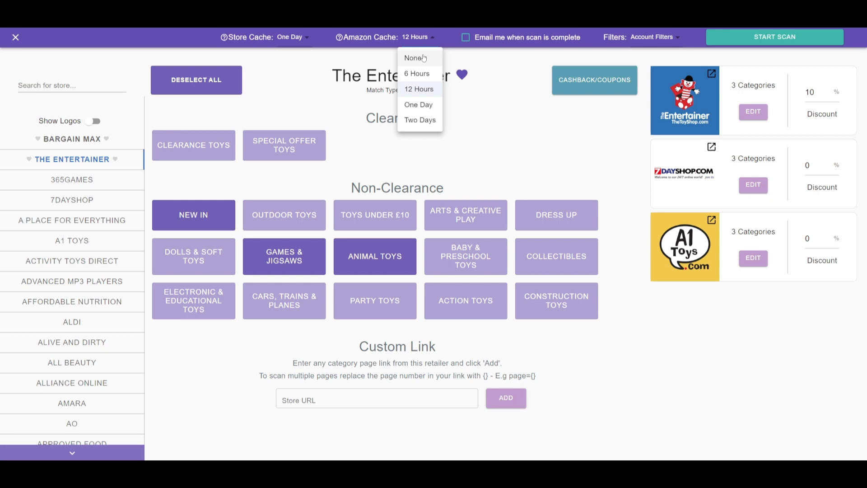
pyautogui.click(424, 59)
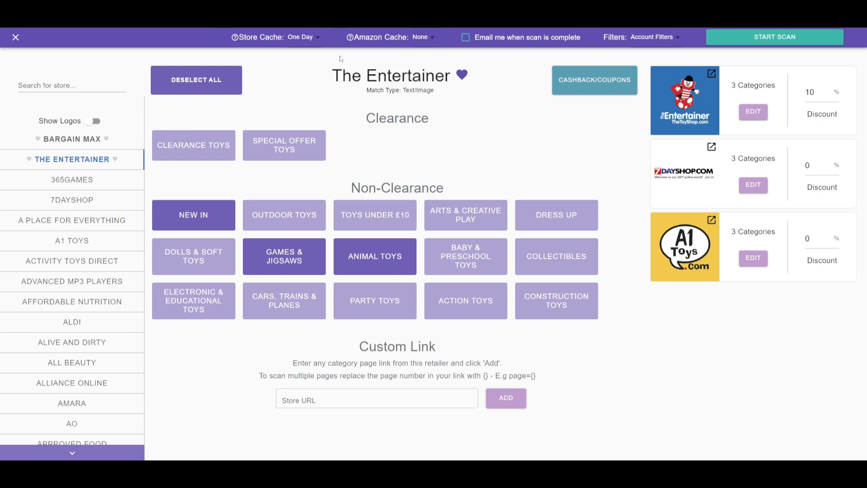
pyautogui.click(314, 45)
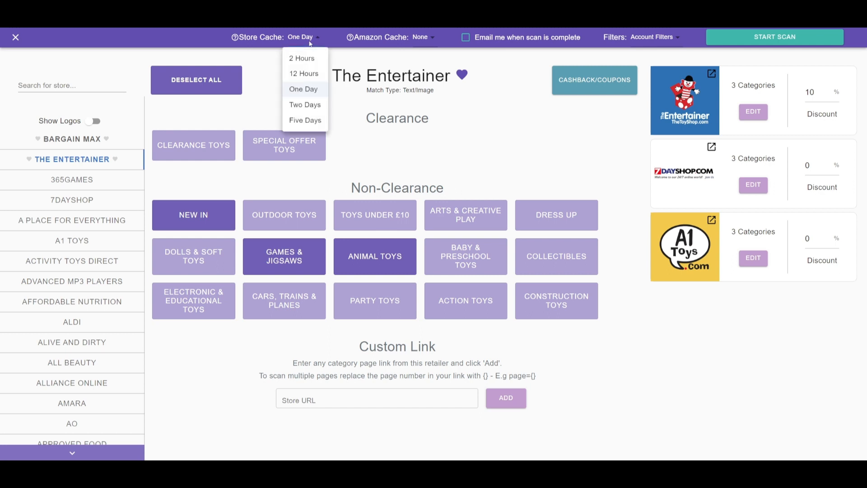
pyautogui.click(307, 59)
pyautogui.moveTo(319, 37)
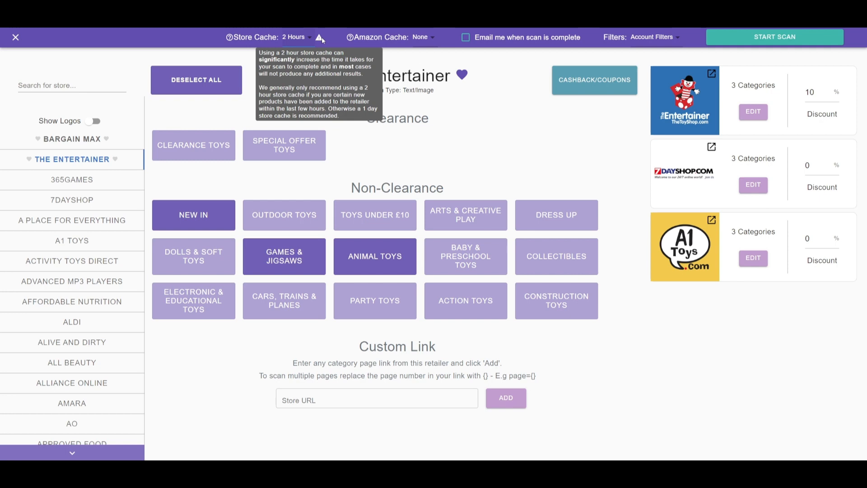
pyautogui.click(306, 38)
pyautogui.click(303, 95)
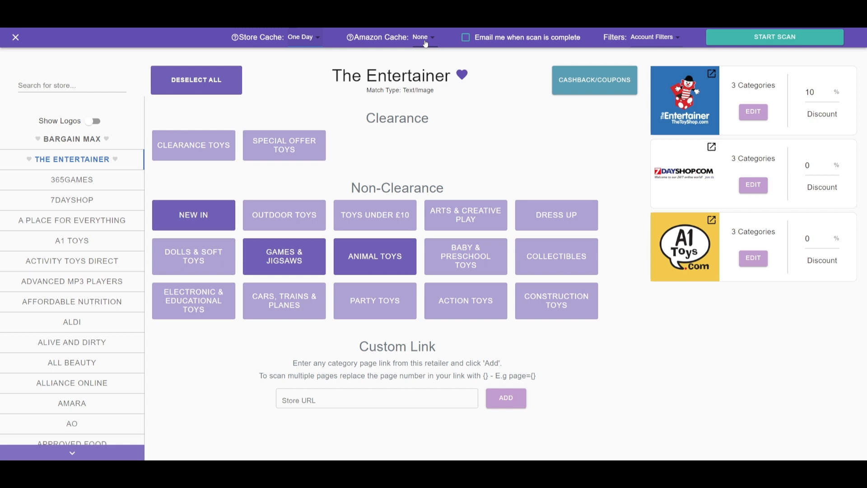
pyautogui.click(421, 37)
# Keep Amazon cache at 12 Hours, enable email on completion, keep Account Filters, and start the scan.
pyautogui.click(416, 88)
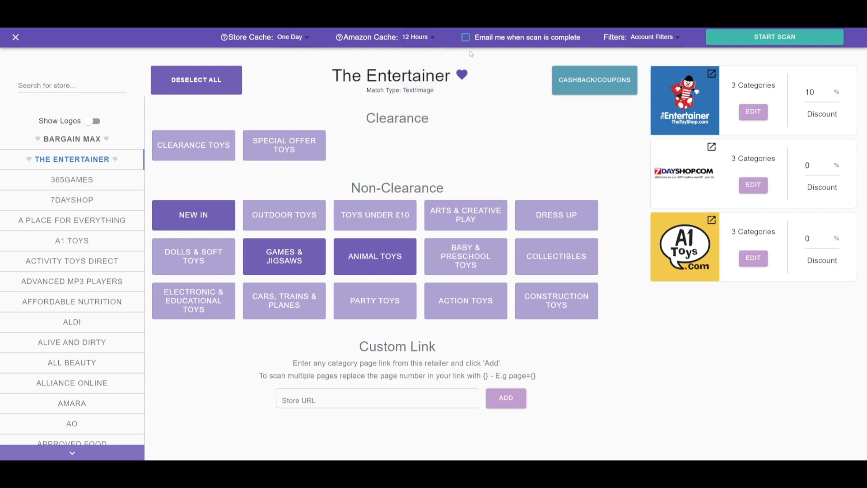
pyautogui.click(468, 39)
pyautogui.click(656, 39)
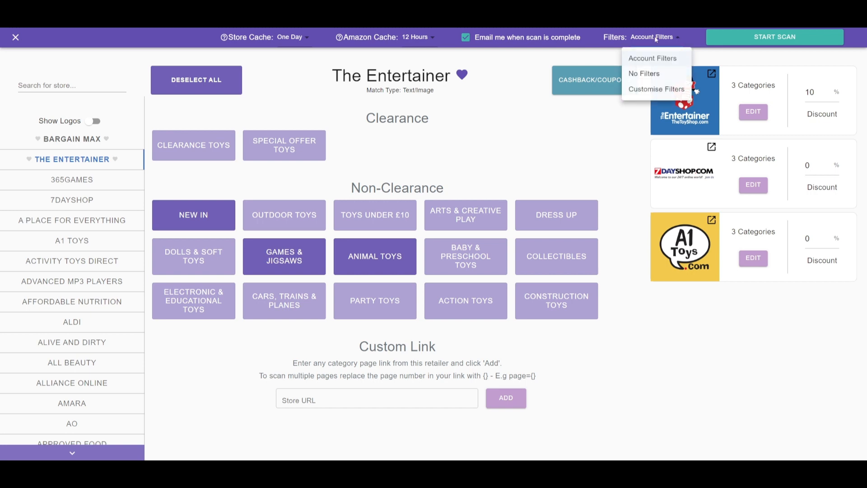
pyautogui.click(662, 60)
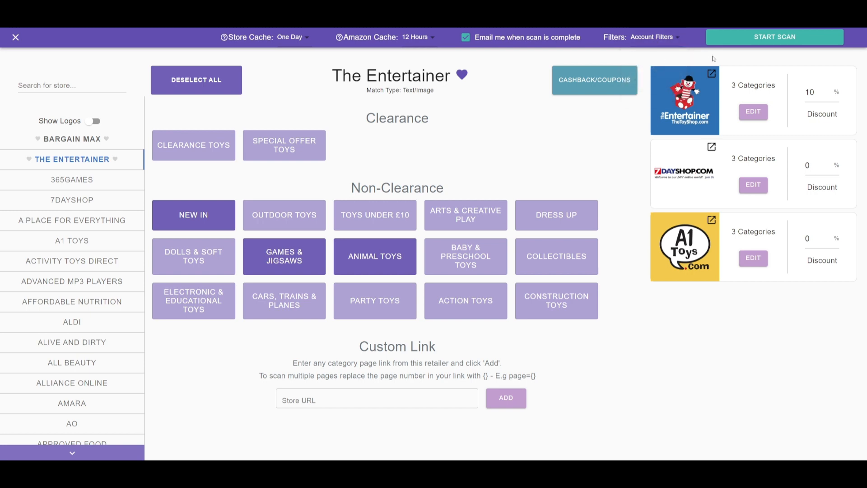
pyautogui.click(770, 38)
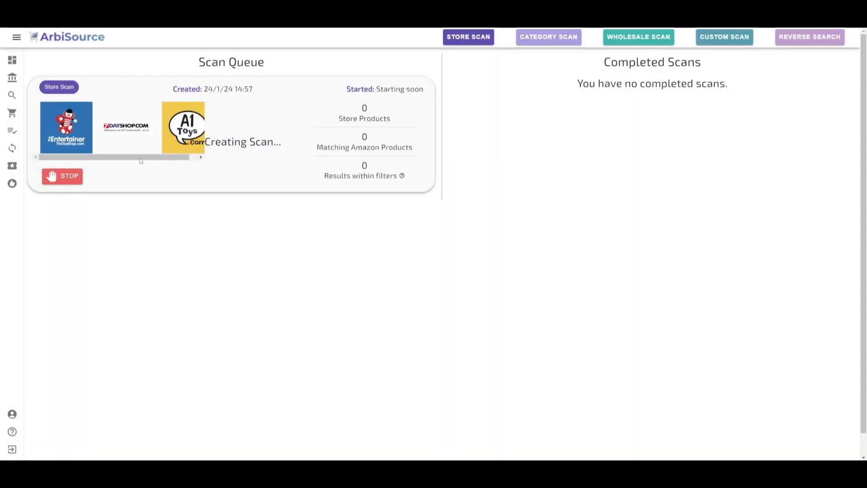
pyautogui.hscroll(2, 141, 160)
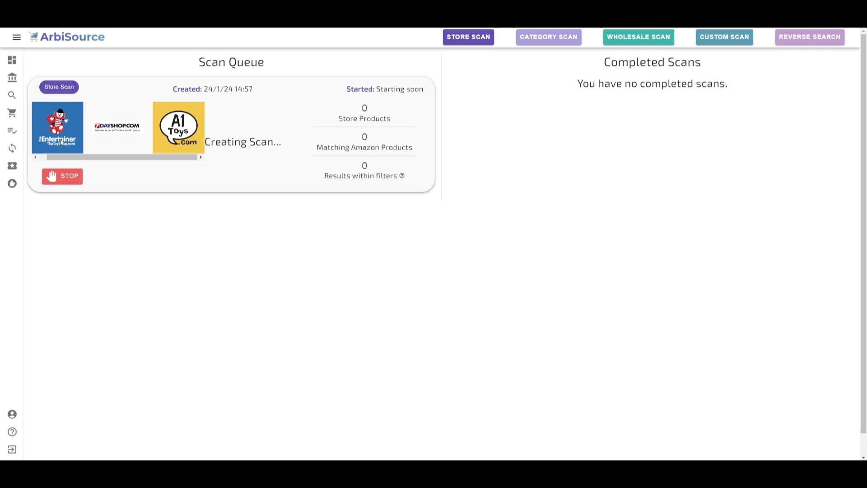